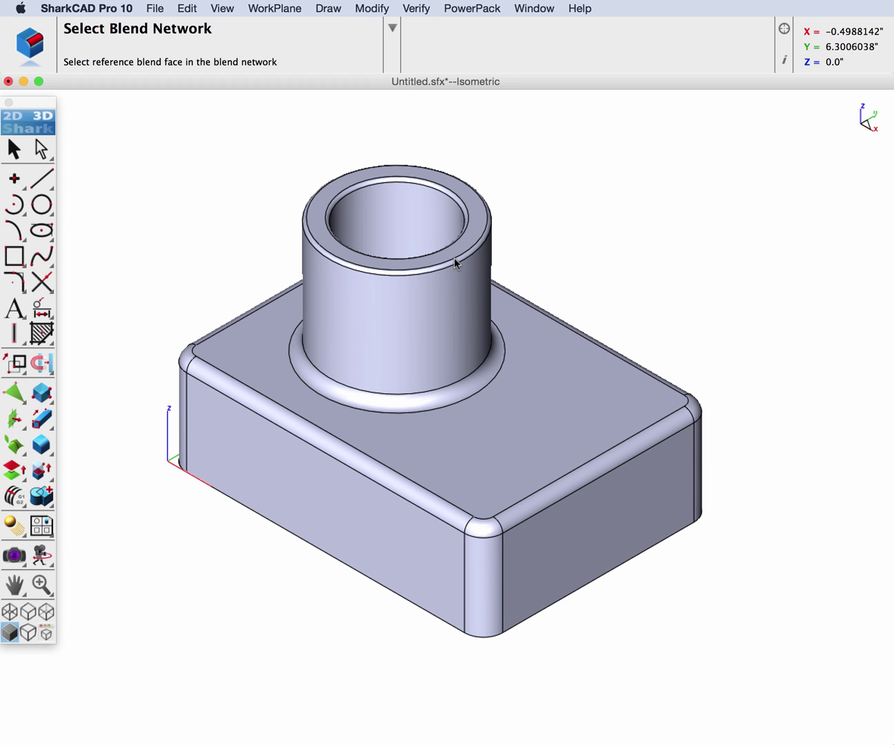
Open PowerPack Feature Selections and try the Depression and Protrusion Network pickers.
click(479, 9)
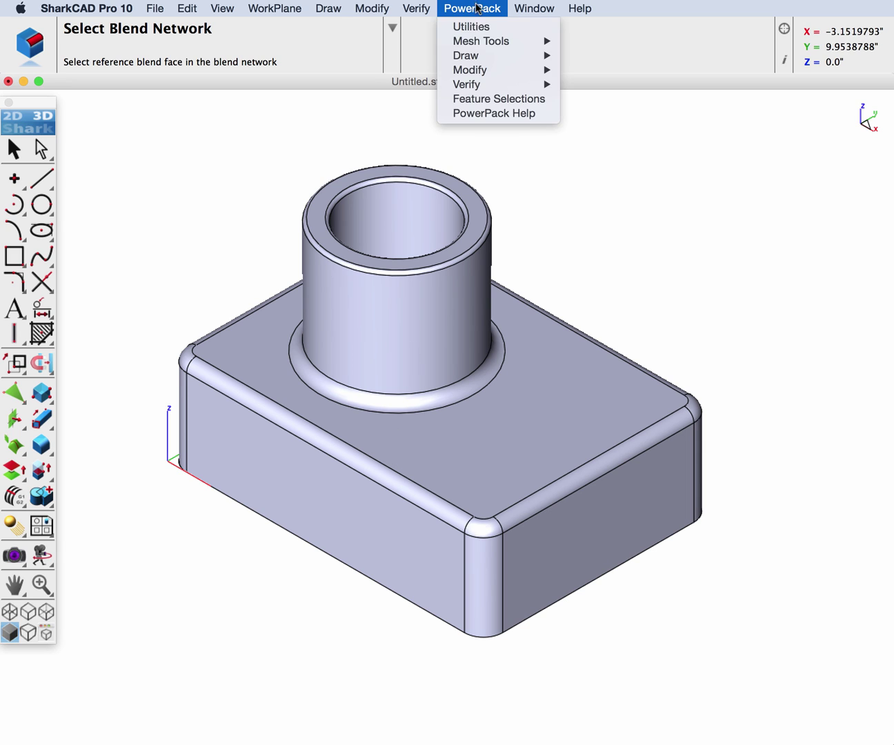
click(494, 101)
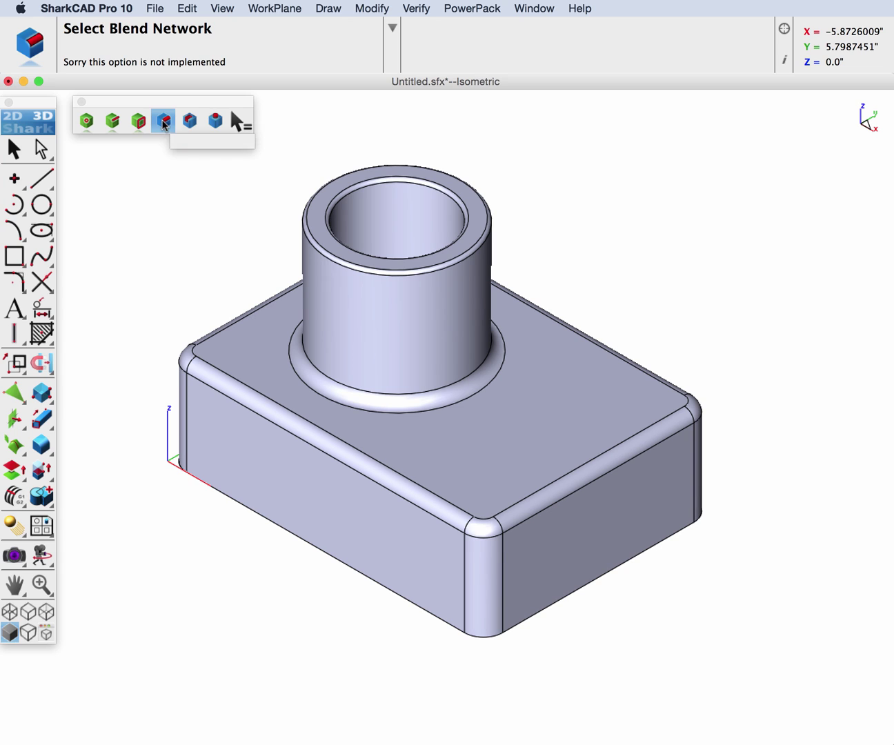
click(188, 124)
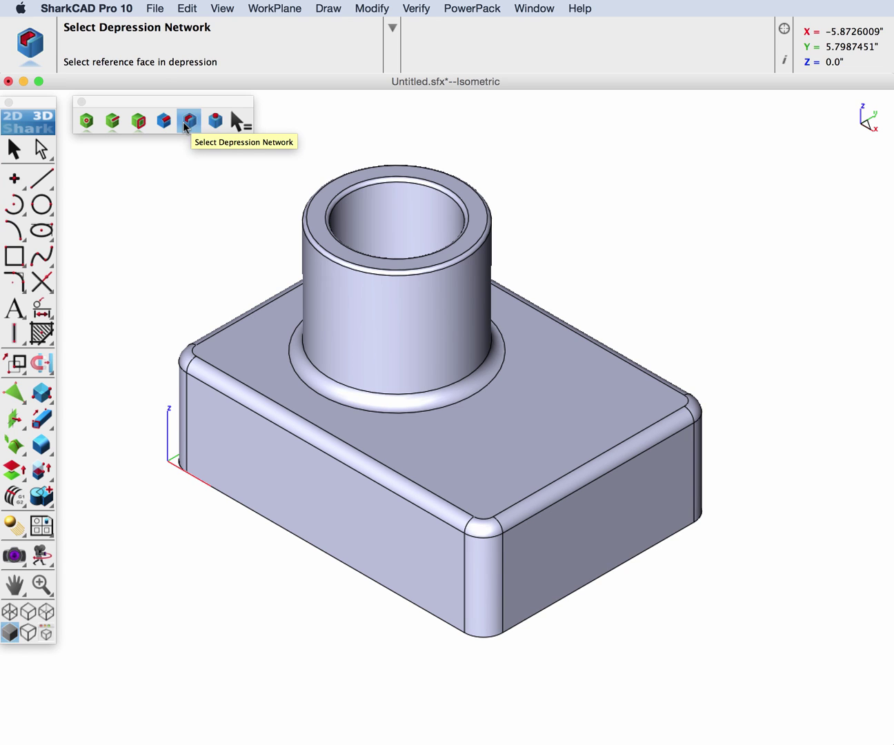
click(215, 122)
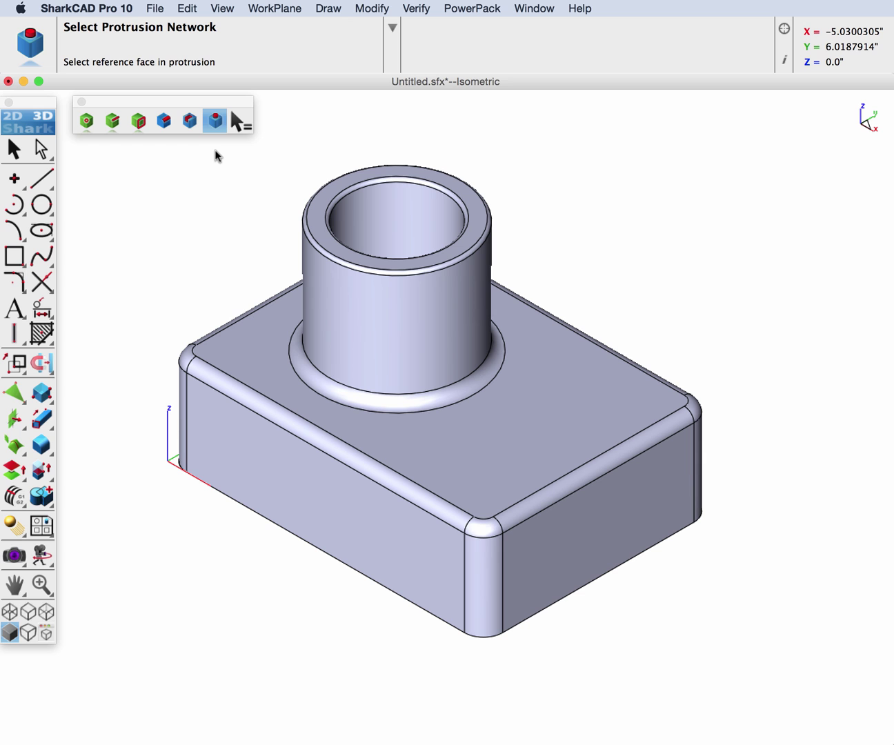
With Select Blend Network, delete the fillet around the cylinder boss's base.
click(164, 121)
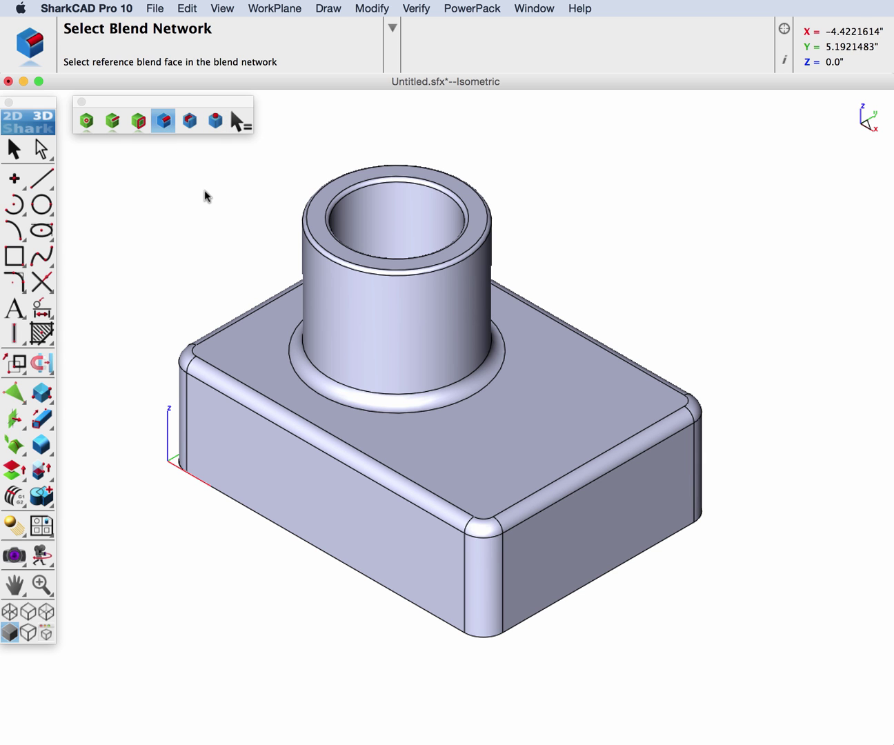
mouse_move(418, 529)
middle_down()
mouse_move(475, 378)
mouse_move(505, 175)
mouse_move(555, 143)
mouse_move(607, 154)
mouse_move(630, 267)
mouse_move(451, 475)
mouse_move(400, 568)
mouse_move(379, 555)
middle_up()
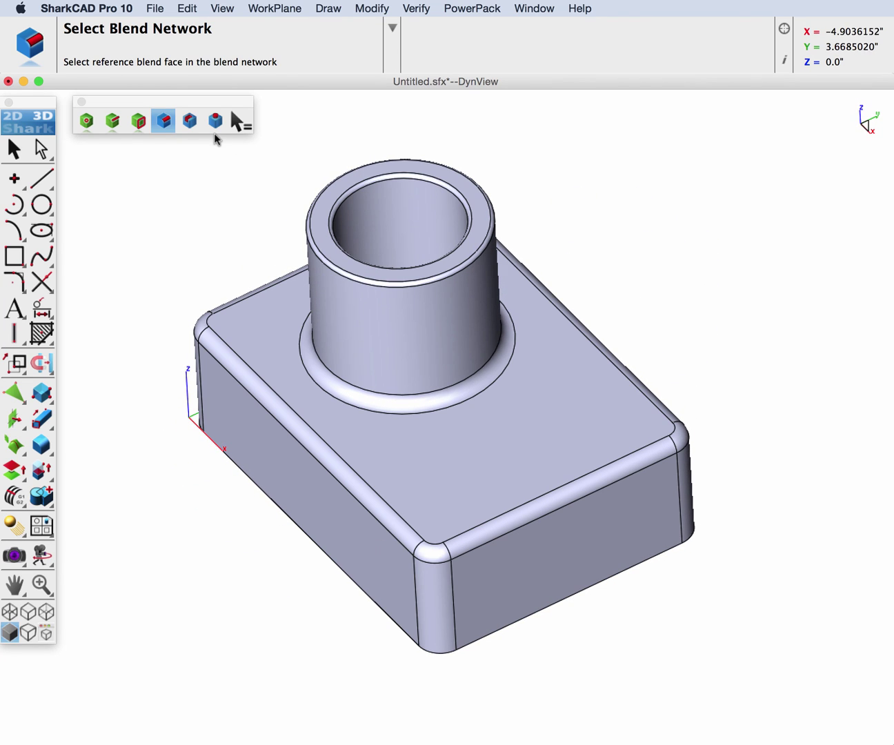
click(448, 398)
click(479, 398)
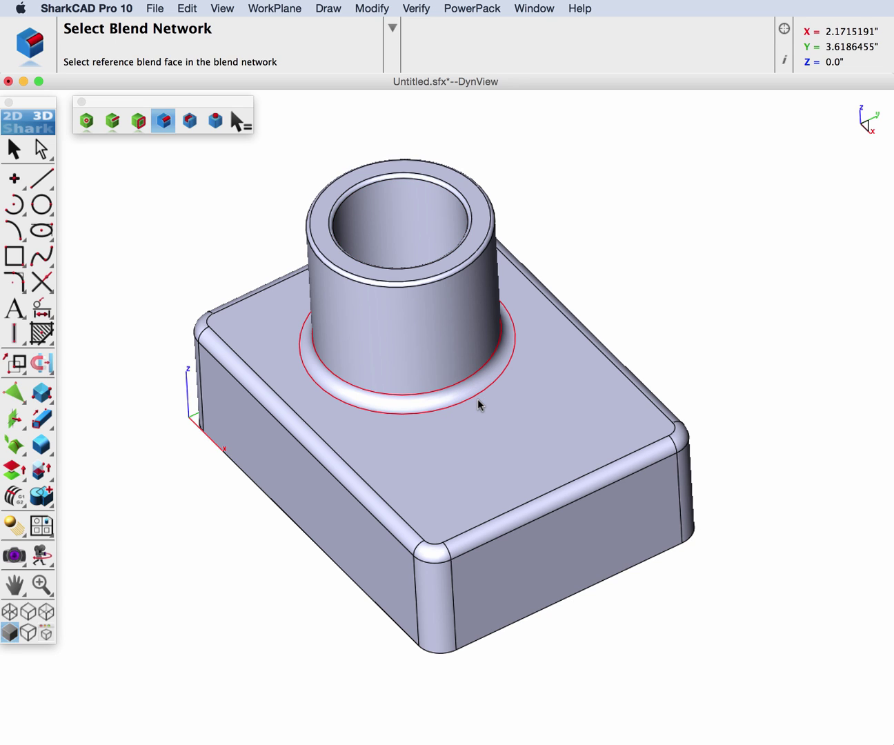
click(477, 400)
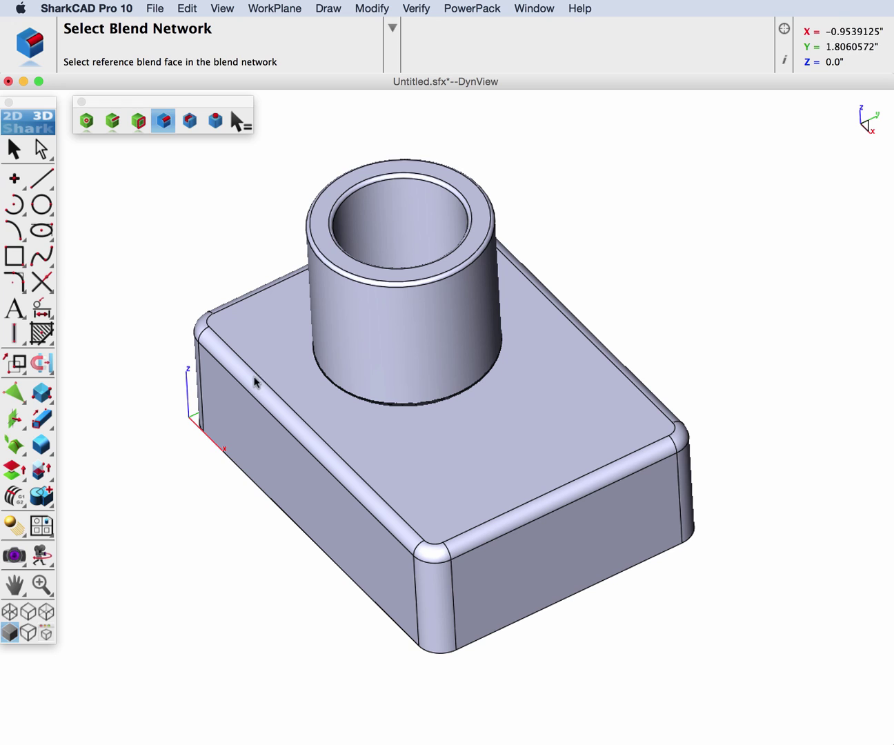
Delete the blend network along the block's top edges.
click(525, 517)
click(556, 519)
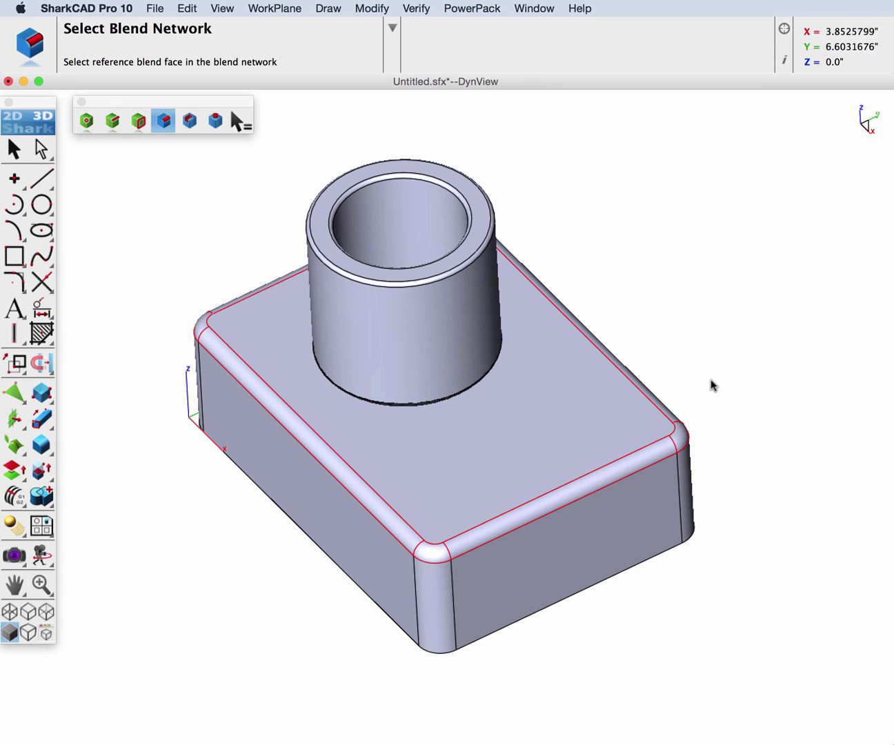
key(Return)
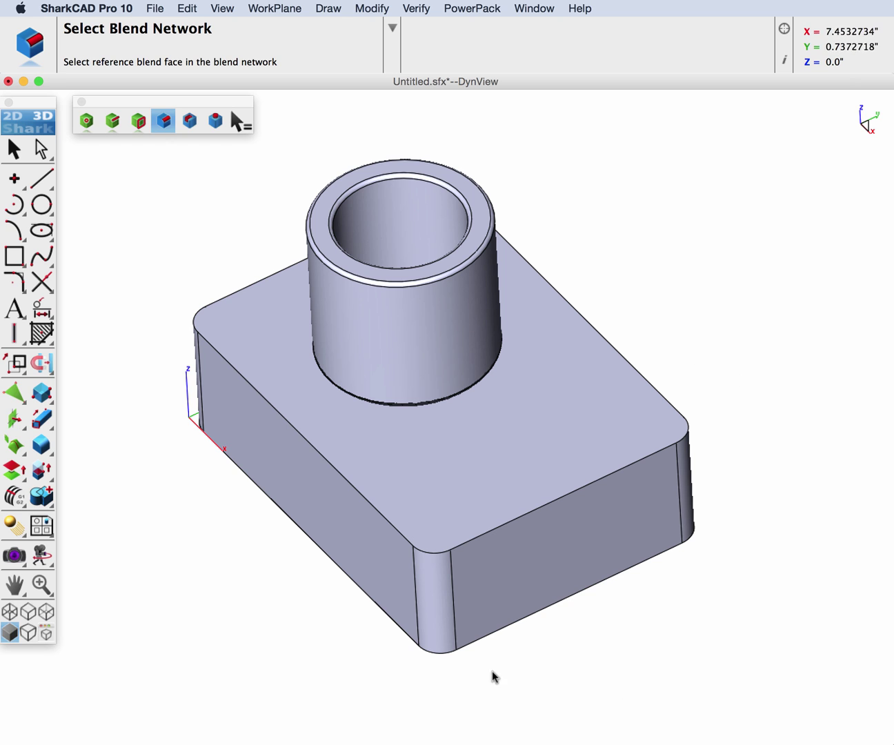
Remove the four rounded vertical corner fillets of the block.
click(435, 595)
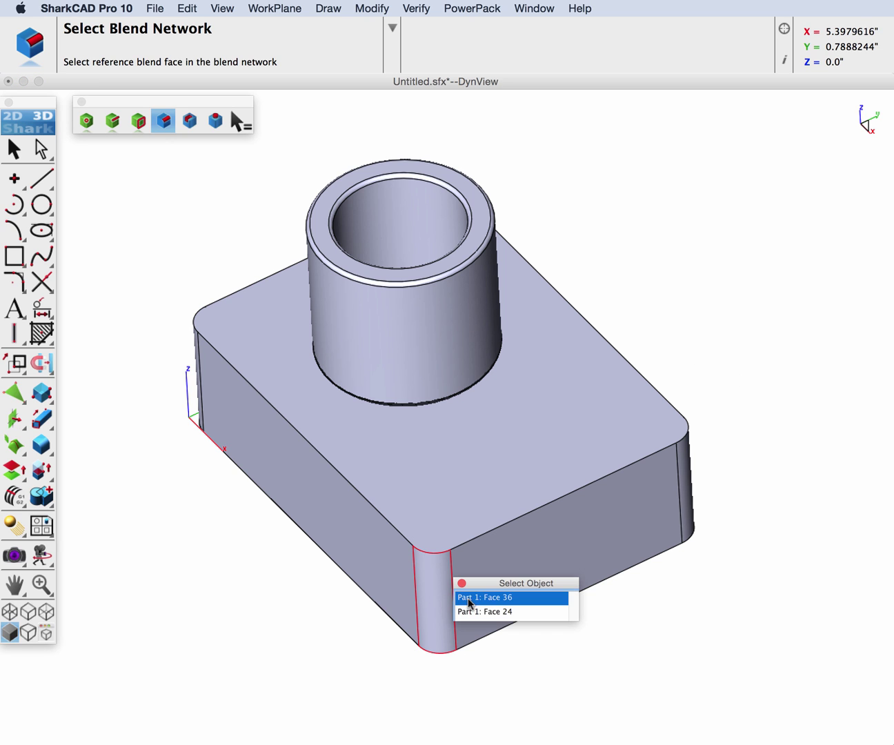
click(456, 594)
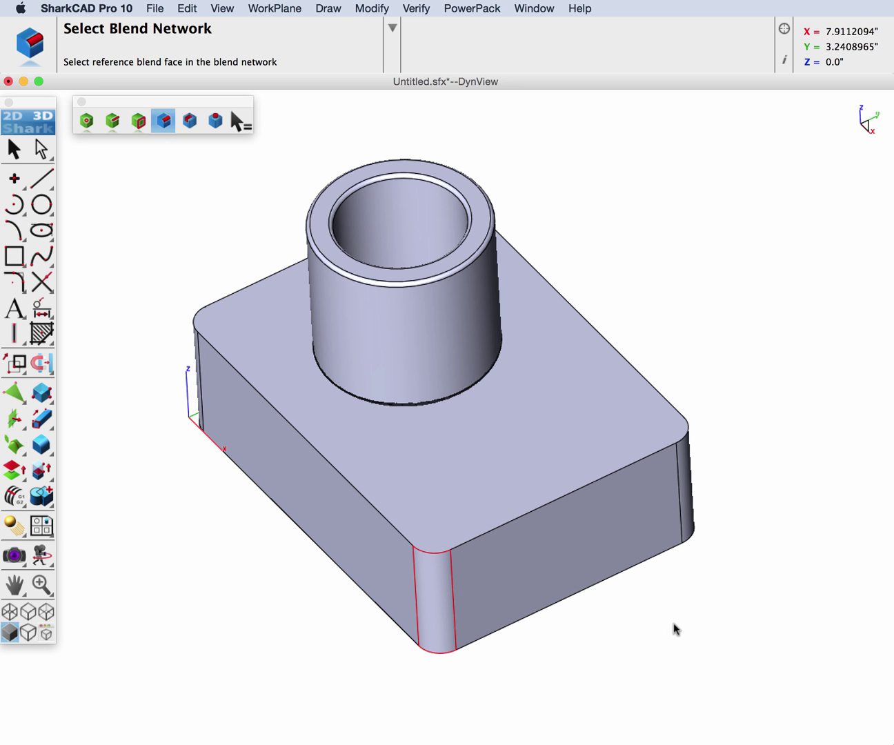
middle_drag(684, 628, 524, 659)
click(492, 594)
click(530, 603)
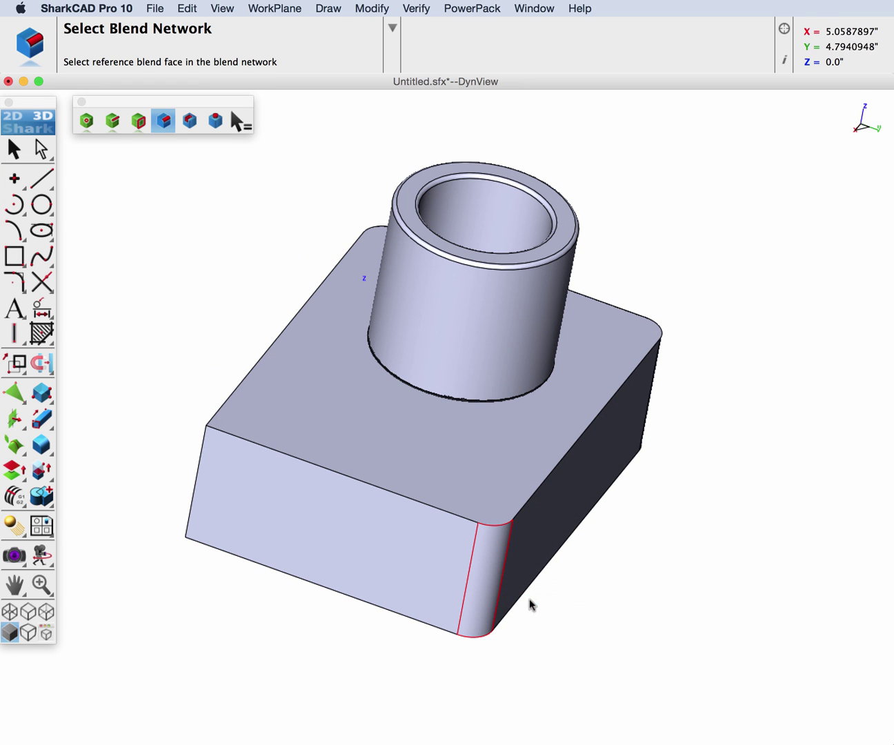
middle_drag(717, 532, 495, 567)
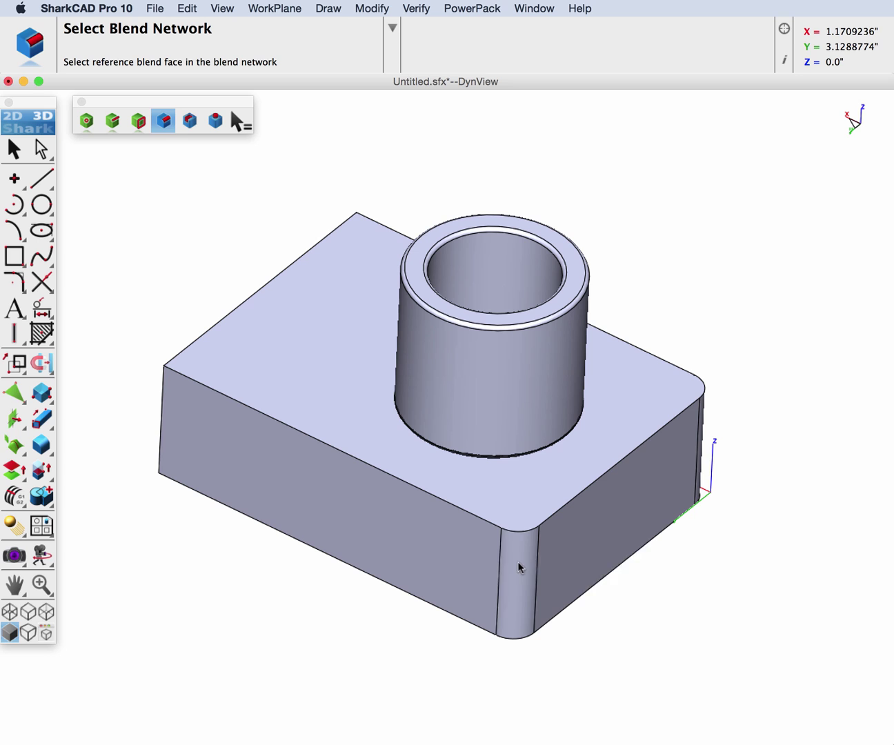
click(519, 565)
click(558, 560)
middle_drag(731, 566, 459, 601)
click(423, 588)
click(452, 585)
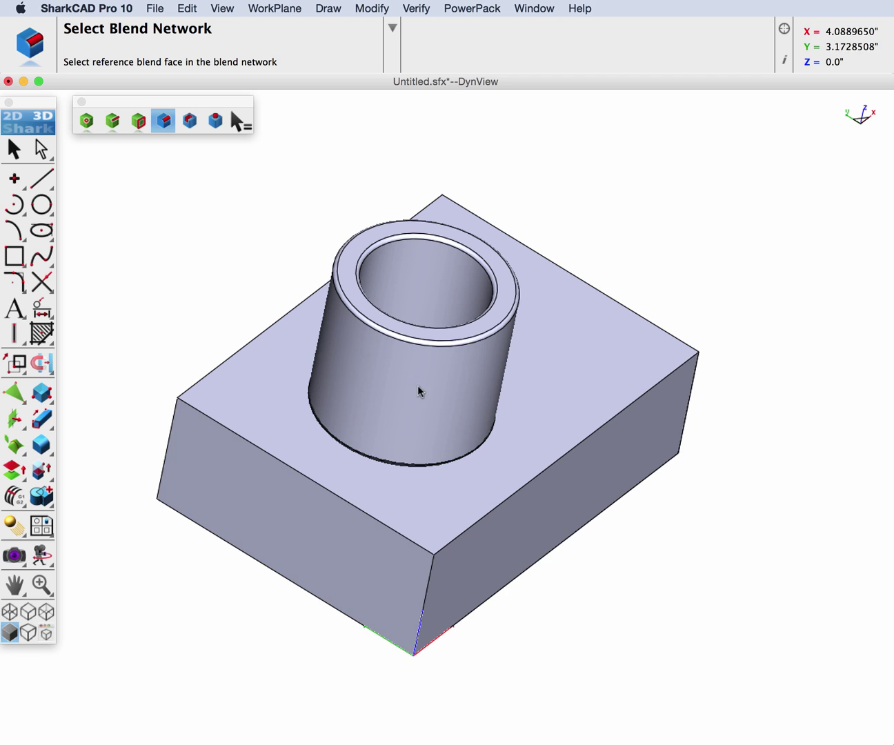
Remove the blend around the top edge of the cylinder's bore.
scroll(363, 292, up, 5)
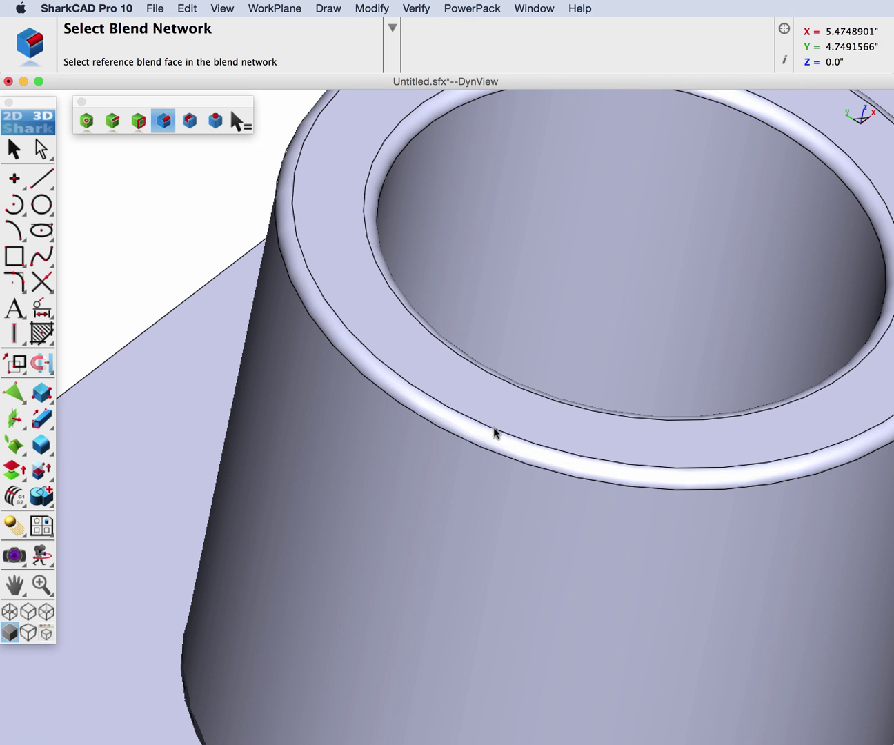
scroll(492, 427, down, 5)
scroll(527, 308, up, 3)
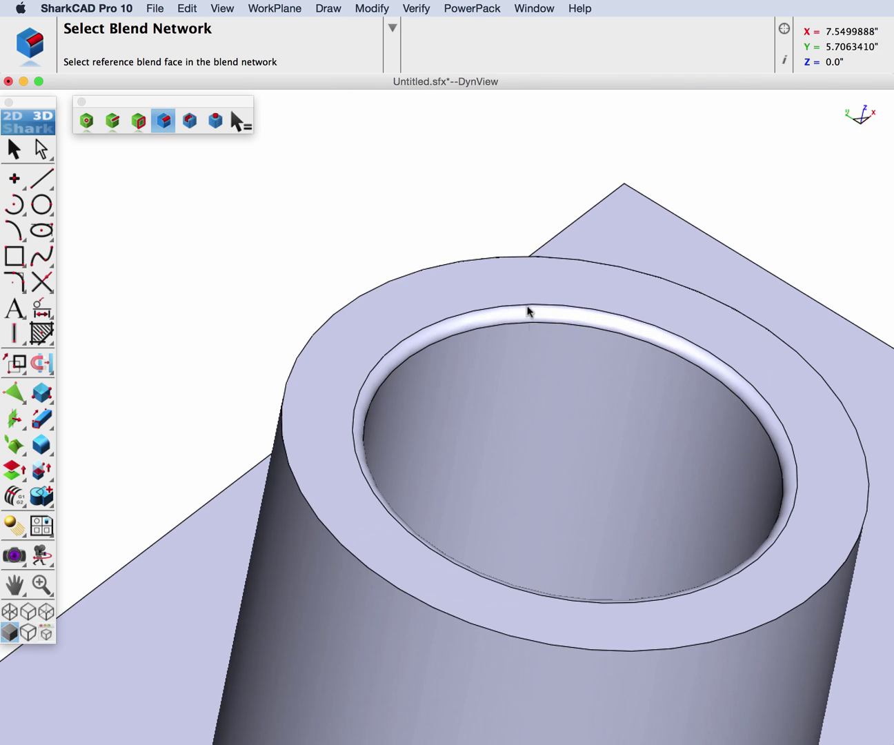
click(534, 317)
click(562, 312)
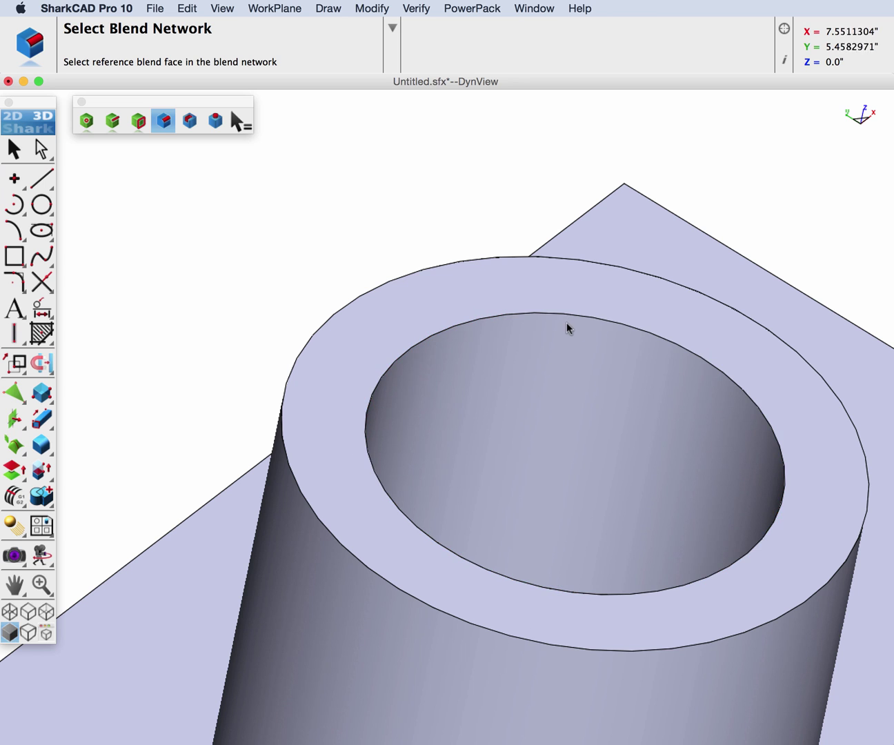
scroll(547, 331, down, 5)
Remove the first two blend faces along the hollow's inner edges.
middle_drag(406, 613, 513, 270)
middle_drag(517, 381, 465, 381)
middle_drag(436, 472, 319, 489)
scroll(328, 476, up, 3)
click(289, 487)
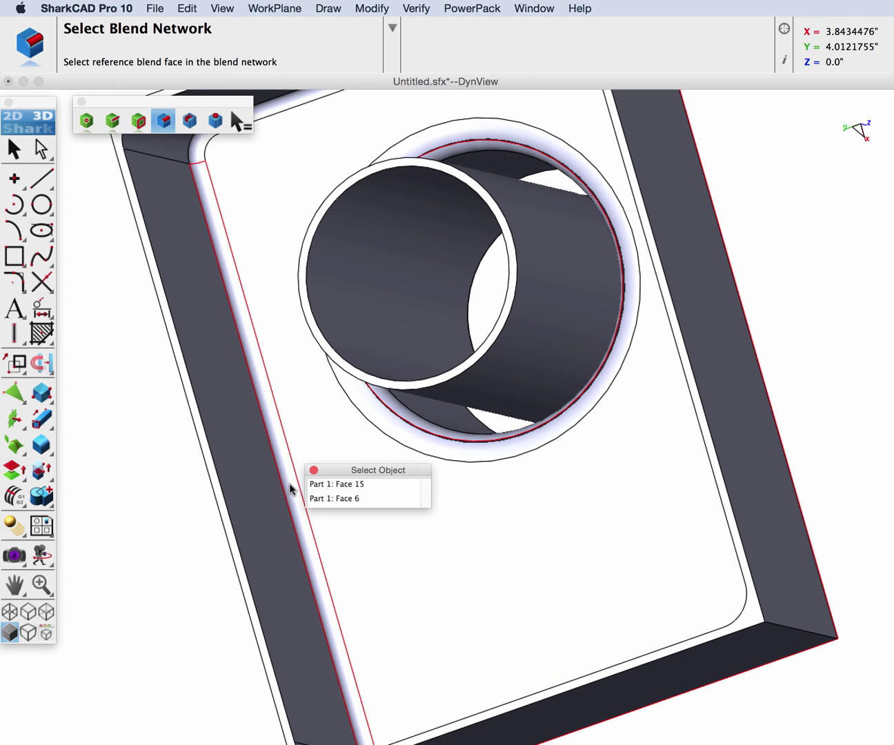
click(313, 485)
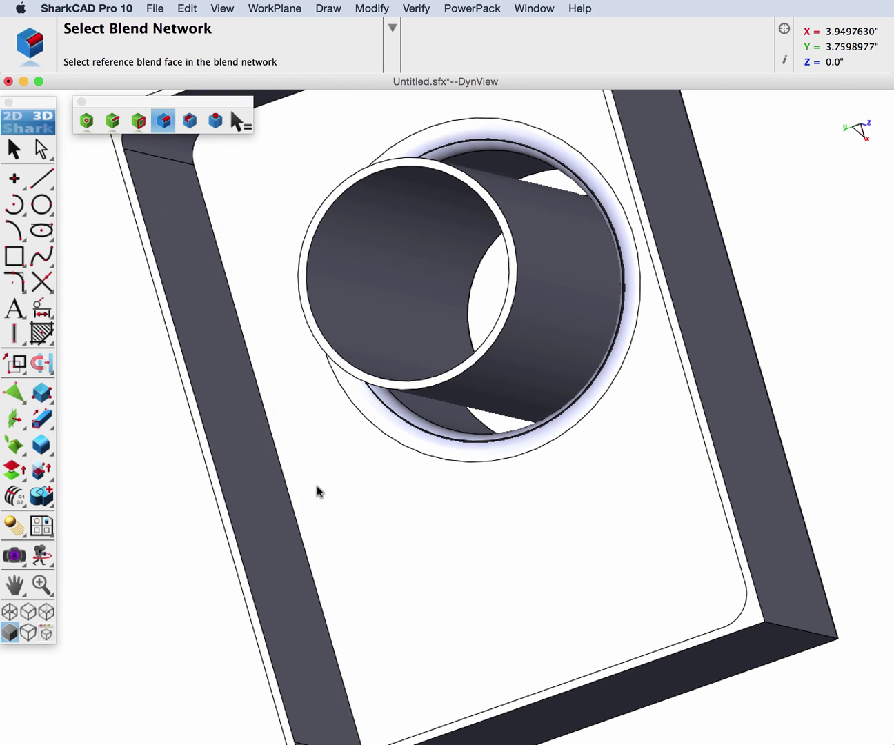
scroll(320, 488, down, 3)
middle_drag(320, 488, 486, 358)
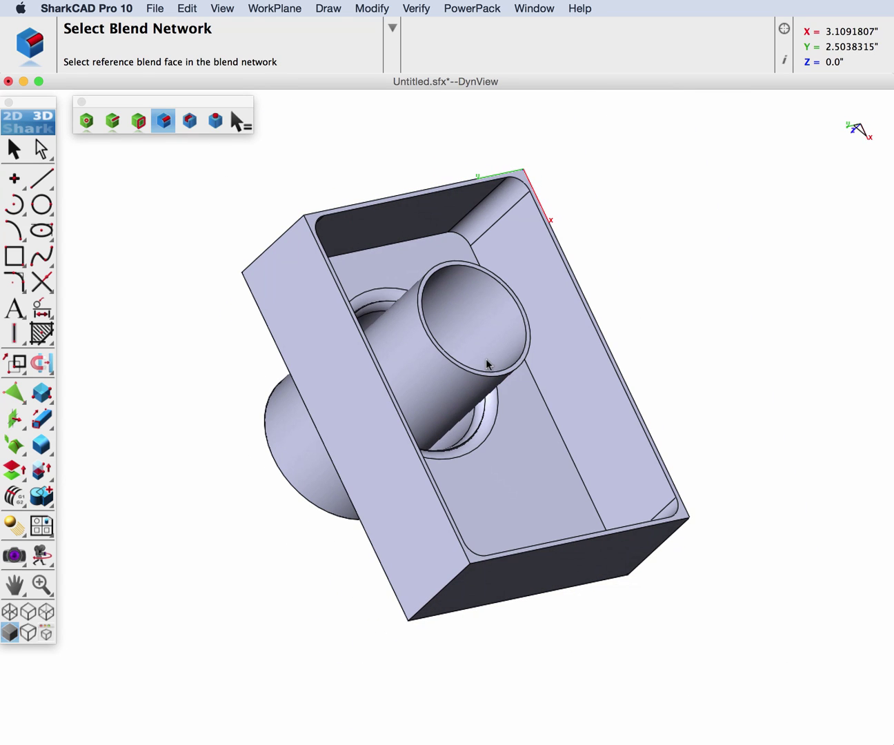
click(500, 210)
click(523, 211)
middle_drag(533, 232, 652, 530)
Remove the remaining cavity fillets, Faces 22, 24 and 17.
click(264, 363)
click(264, 360)
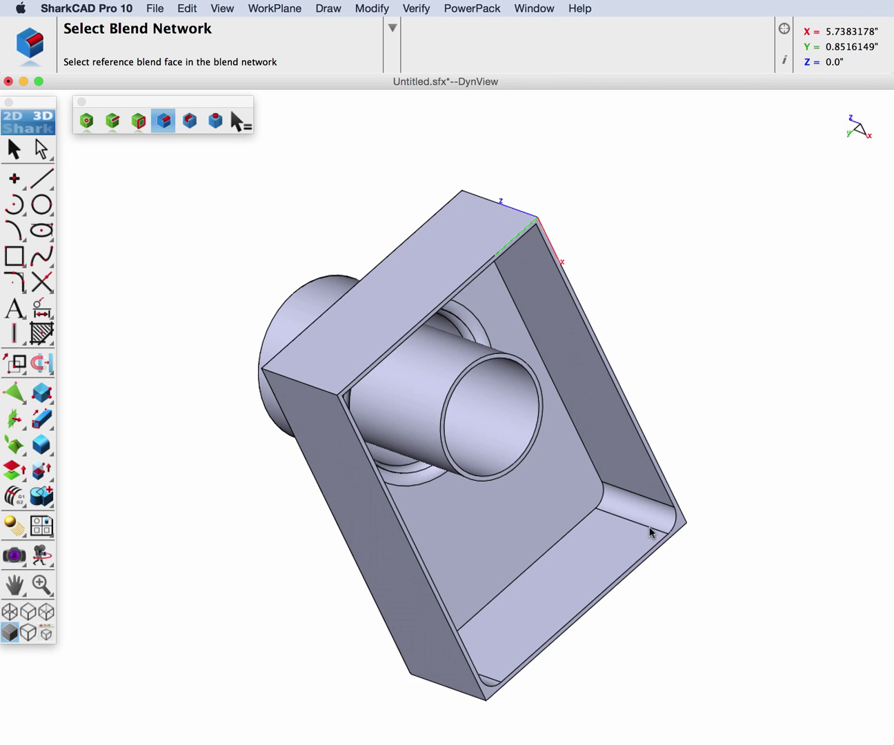
click(654, 522)
click(688, 515)
middle_drag(585, 505, 407, 660)
click(407, 661)
click(452, 653)
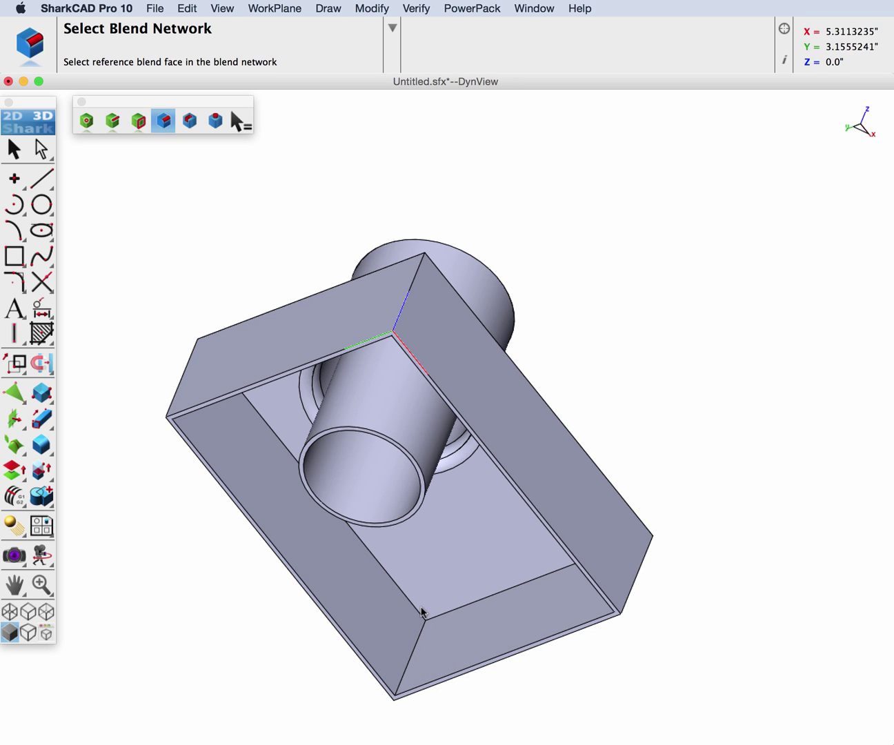
middle_drag(423, 611, 425, 397)
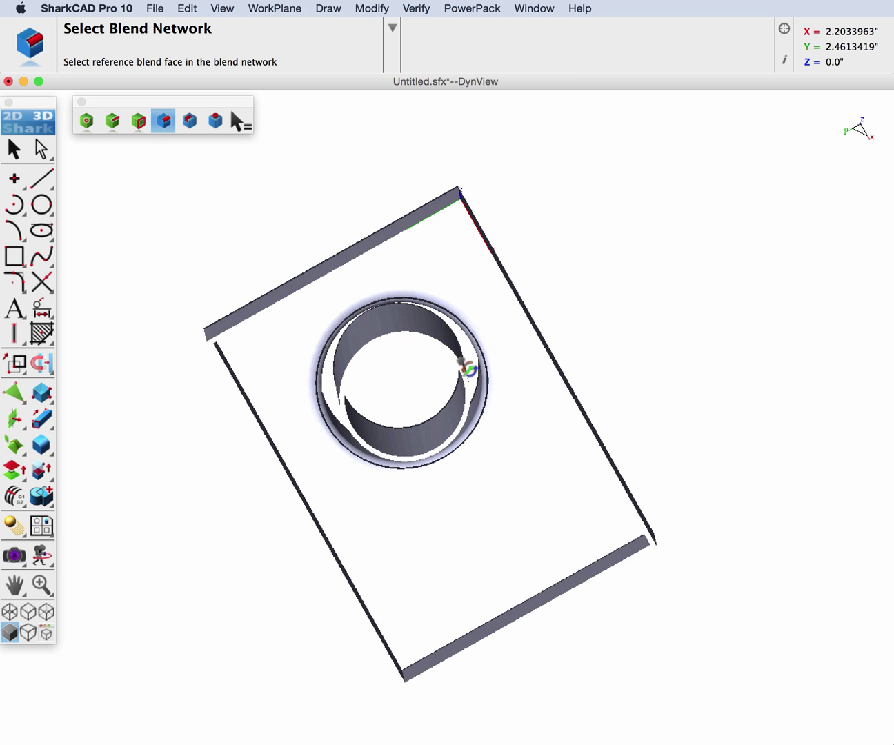
With Select Depression Network, fill the hole through the boss by removing Face 10.
drag(509, 461, 416, 535)
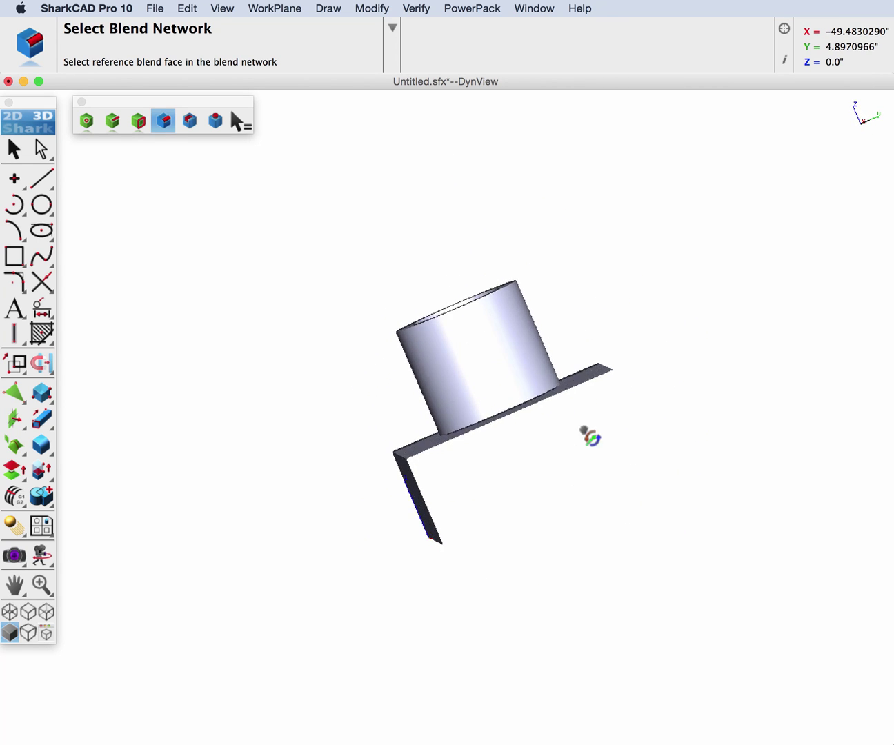
drag(587, 435, 690, 534)
drag(385, 398, 505, 320)
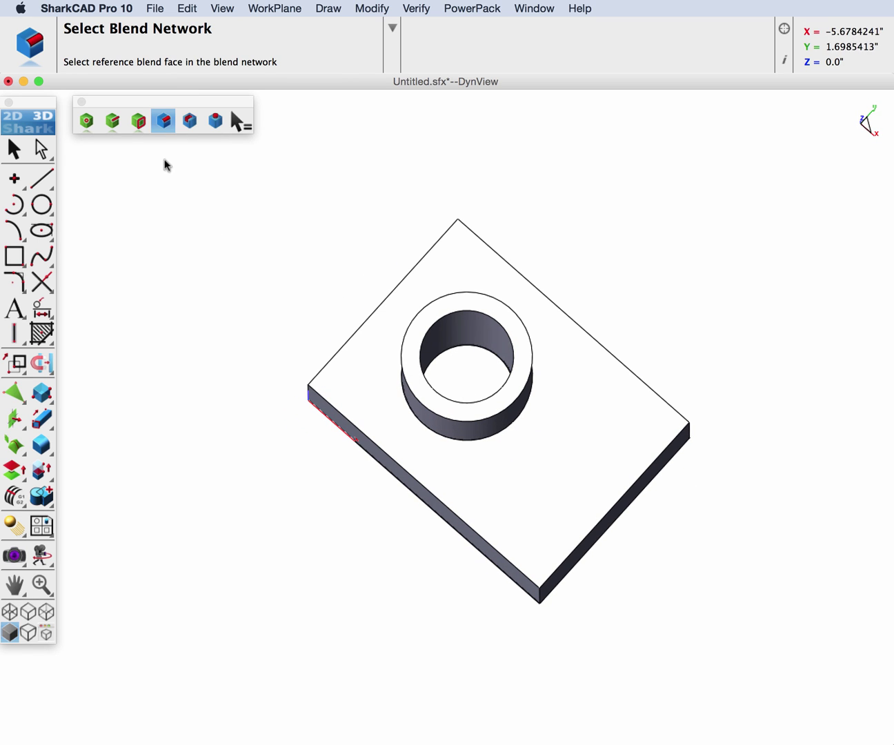
click(193, 122)
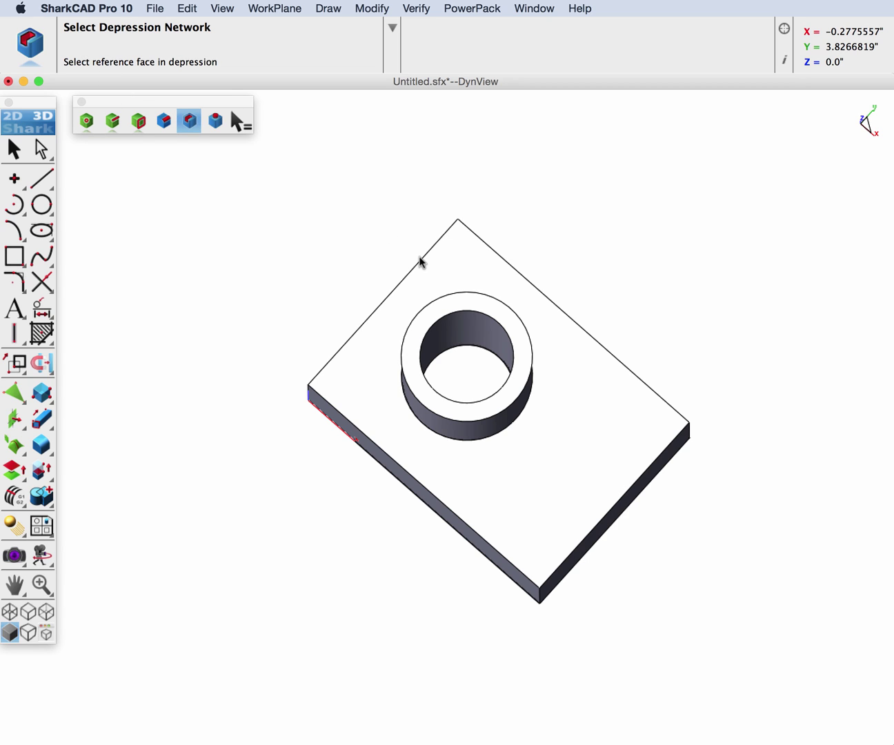
click(476, 336)
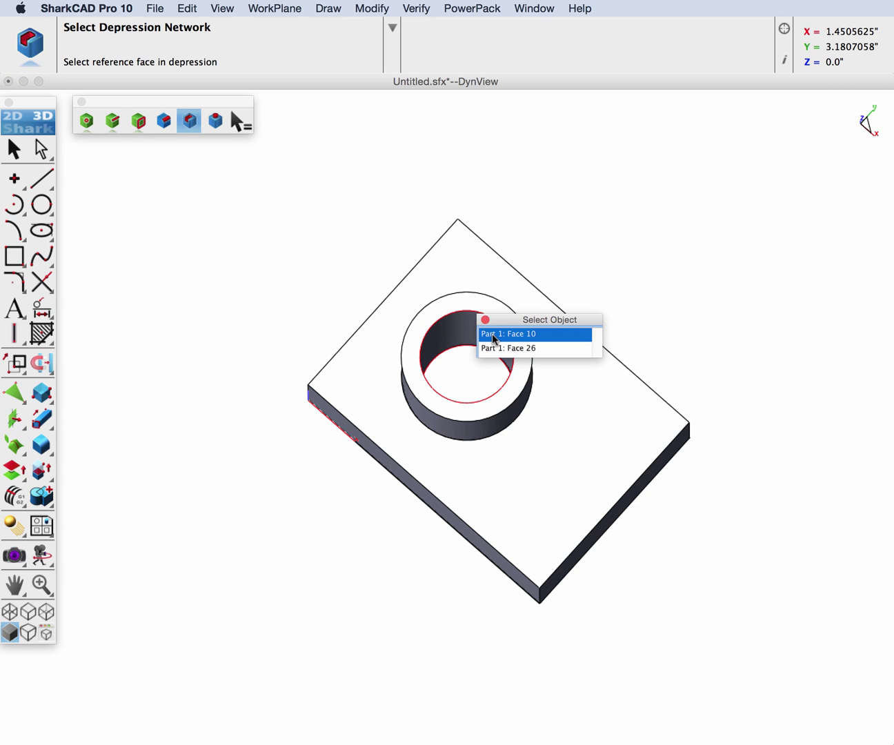
click(491, 334)
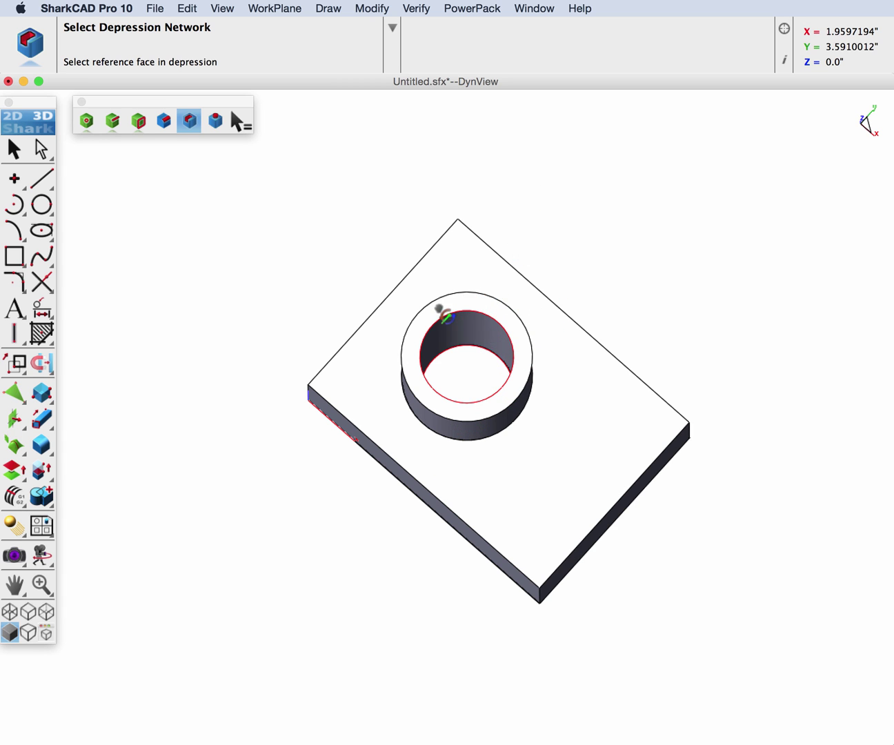
Remove the cylindrical depression Face 28 inside the box.
middle_drag(419, 322, 379, 335)
scroll(386, 338, up, 5)
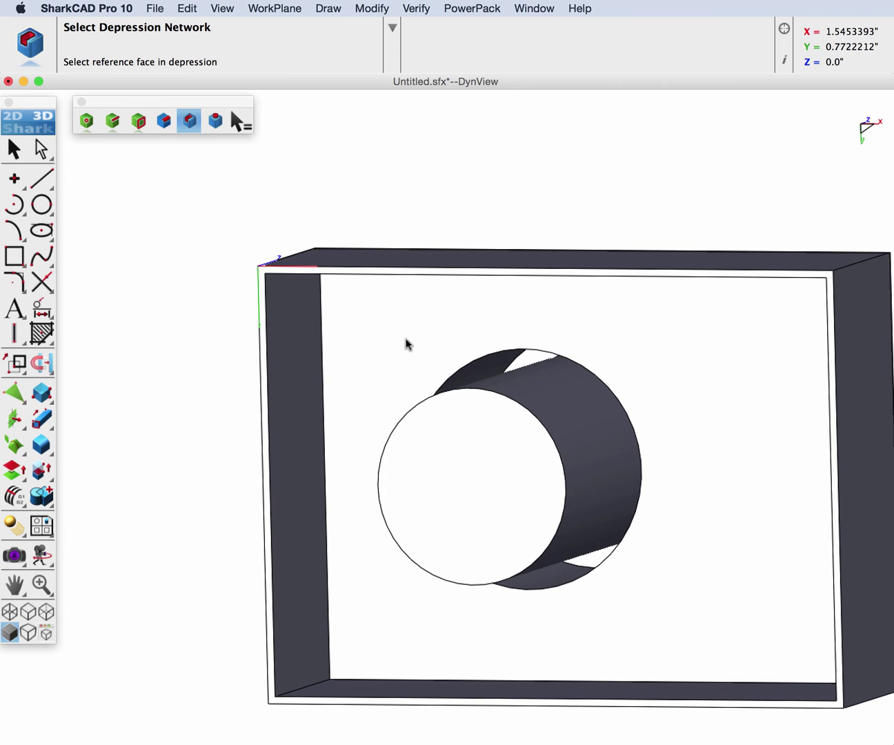
click(537, 365)
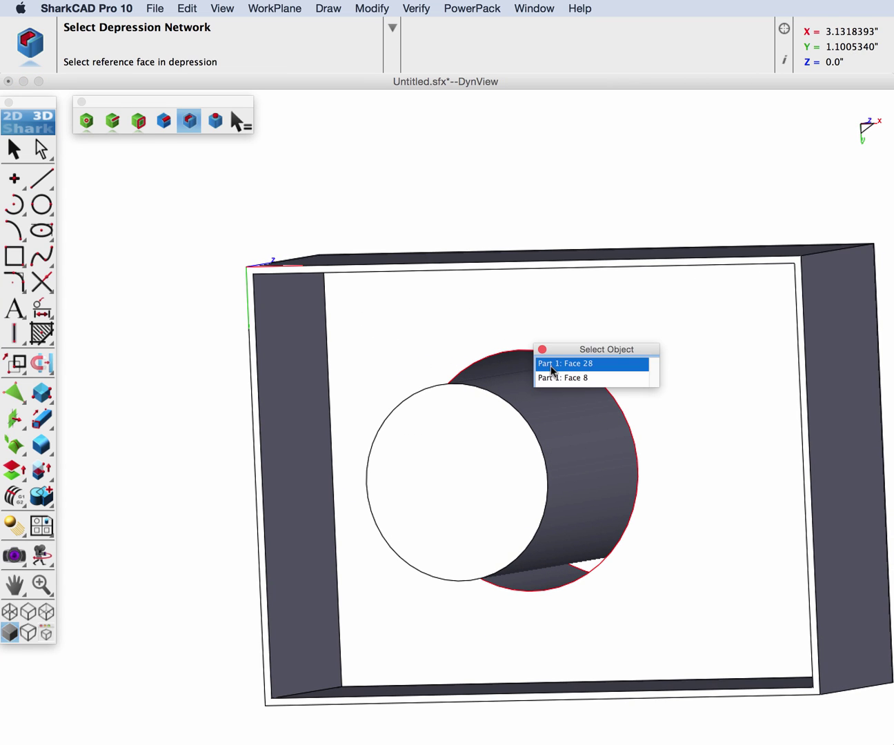
click(550, 368)
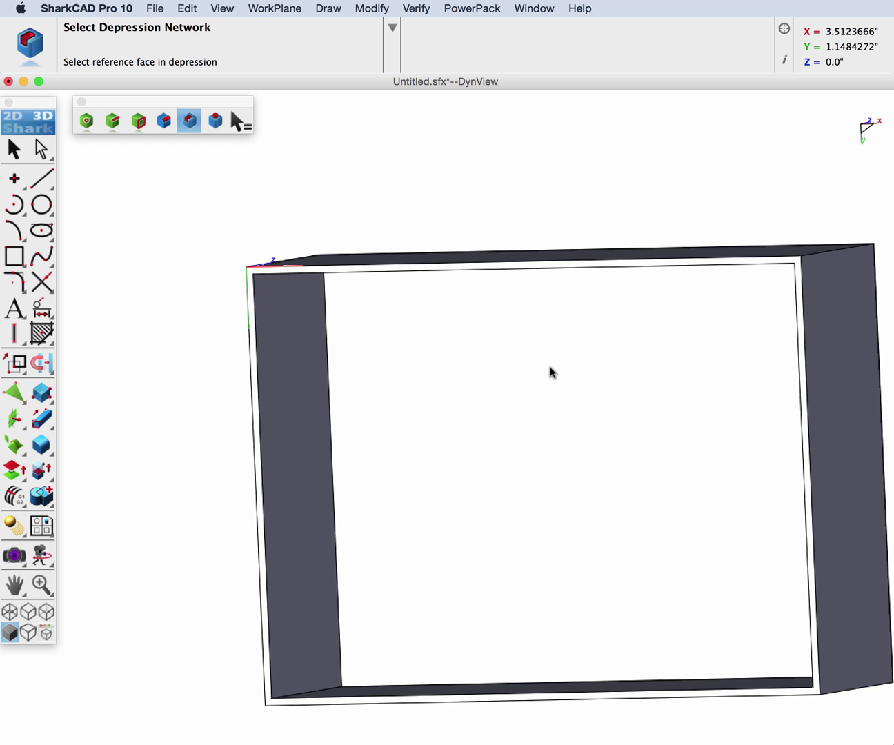
middle_drag(496, 359, 566, 471)
scroll(535, 418, down, 2)
Delete the cylinder boss via Select Protrusion Network on its top, Face 12.
click(216, 120)
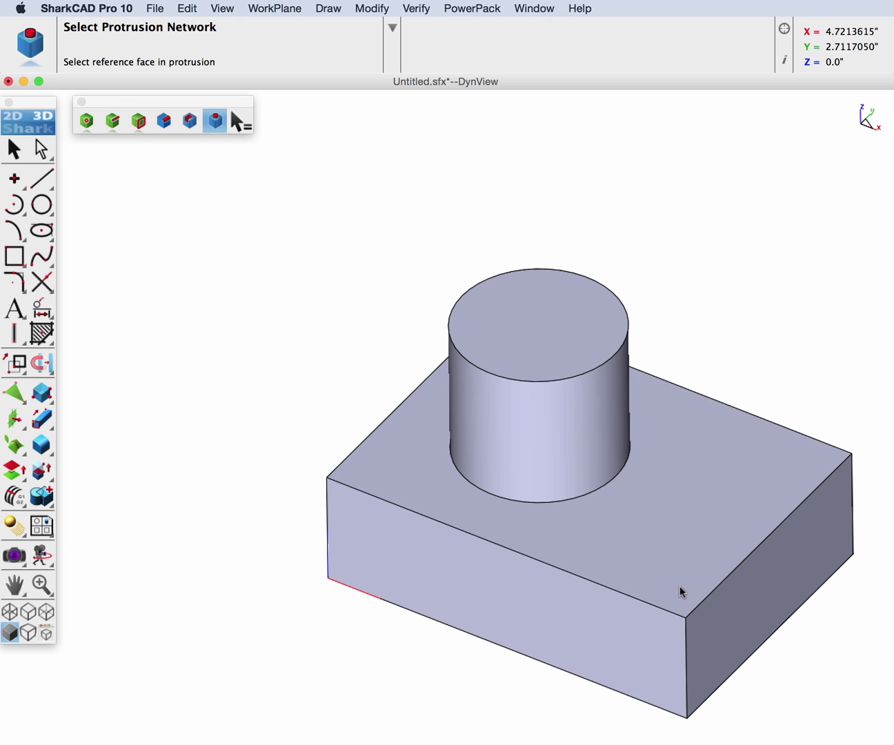
click(567, 281)
click(600, 280)
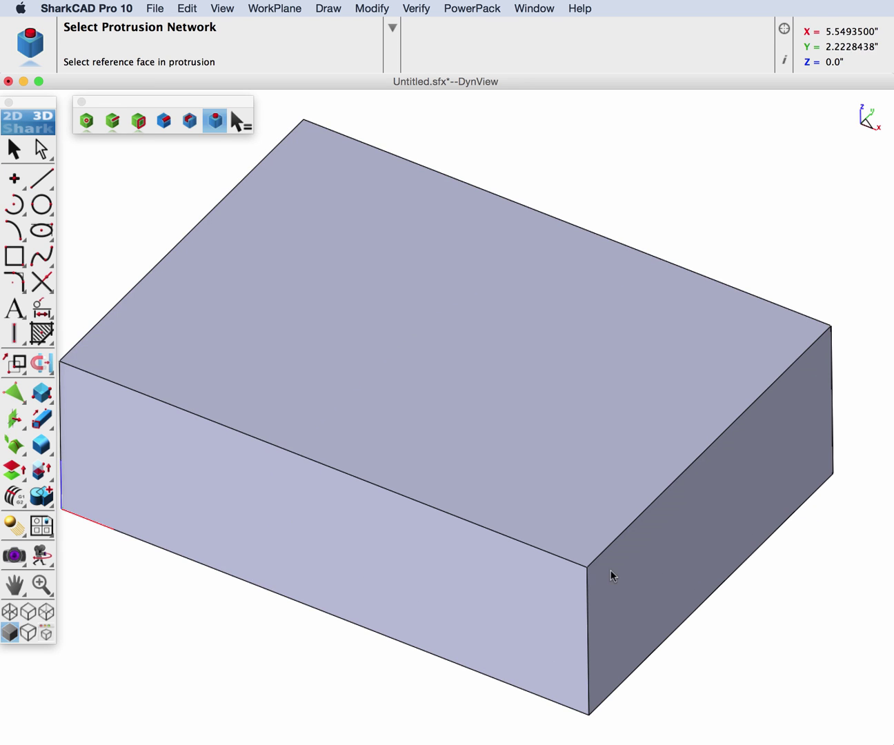
middle_drag(612, 521, 544, 283)
Fill the hollow underside by removing its floor, Face 20, as a depression.
click(189, 121)
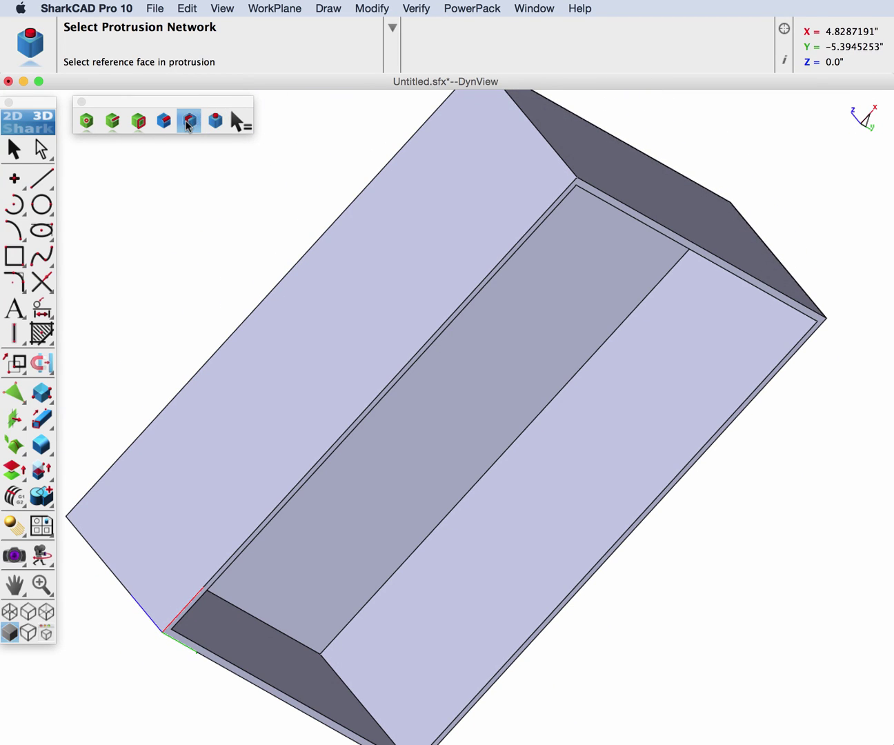
click(615, 458)
click(674, 452)
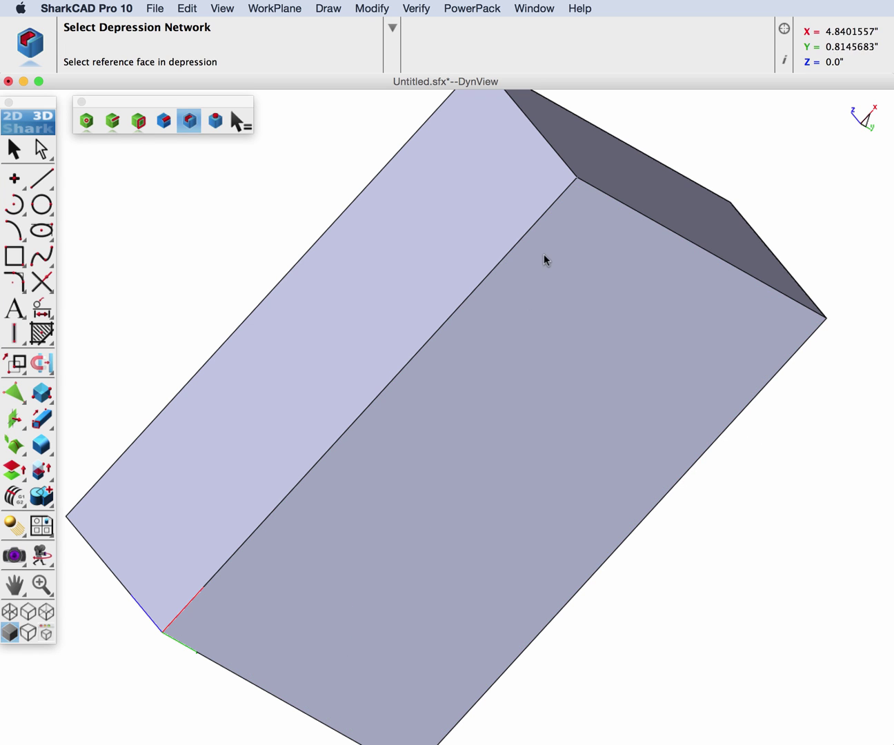
middle_drag(544, 255, 515, 505)
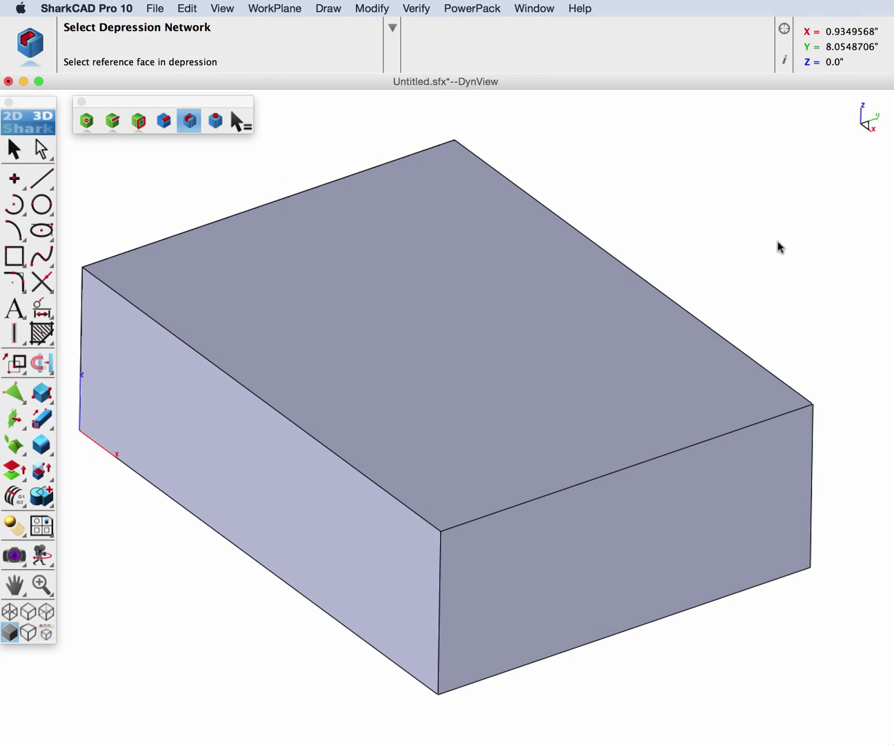